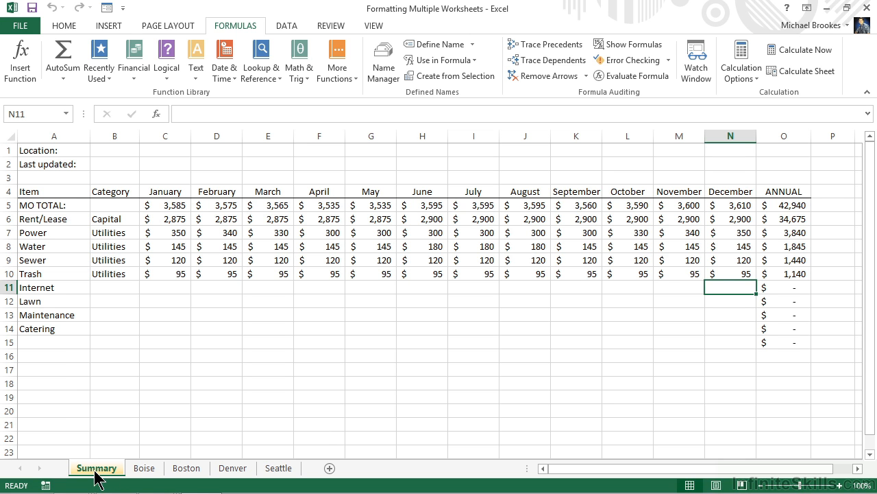
- Look through the Boise, Boston, Denver and Seattle worksheets to compare their layout with Summary
left_click(144, 469)
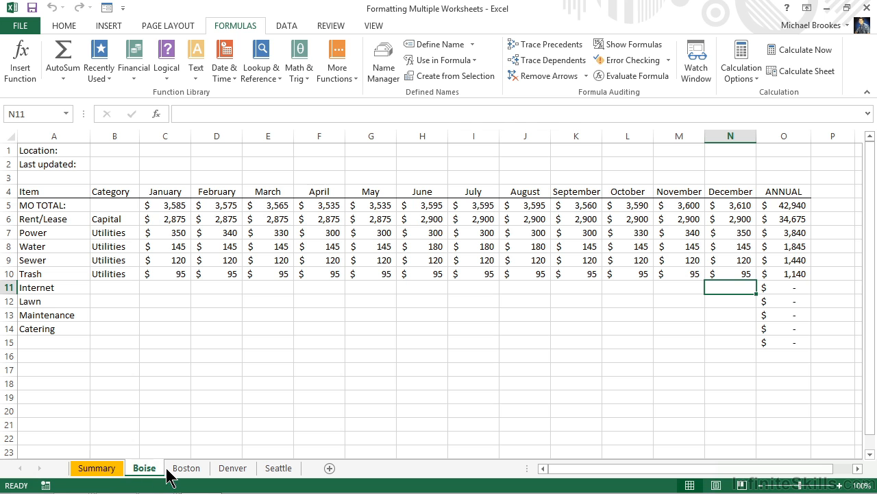
left_click(186, 471)
left_click(232, 472)
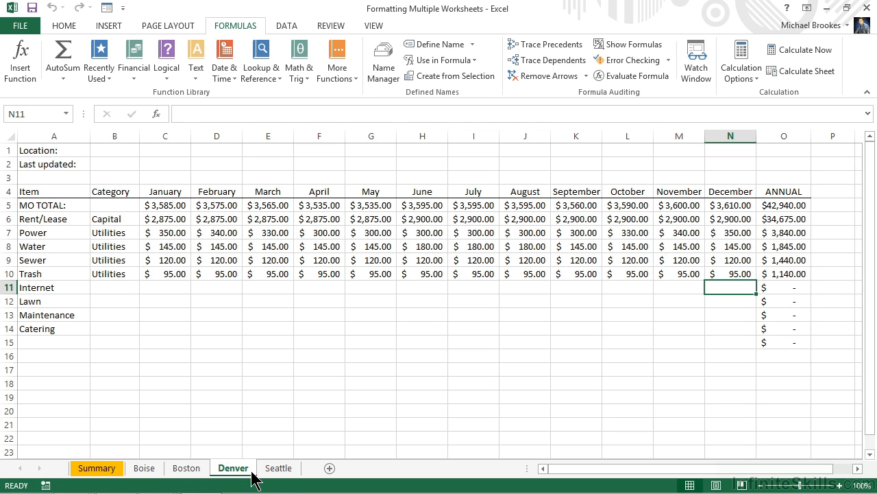
left_click(279, 472)
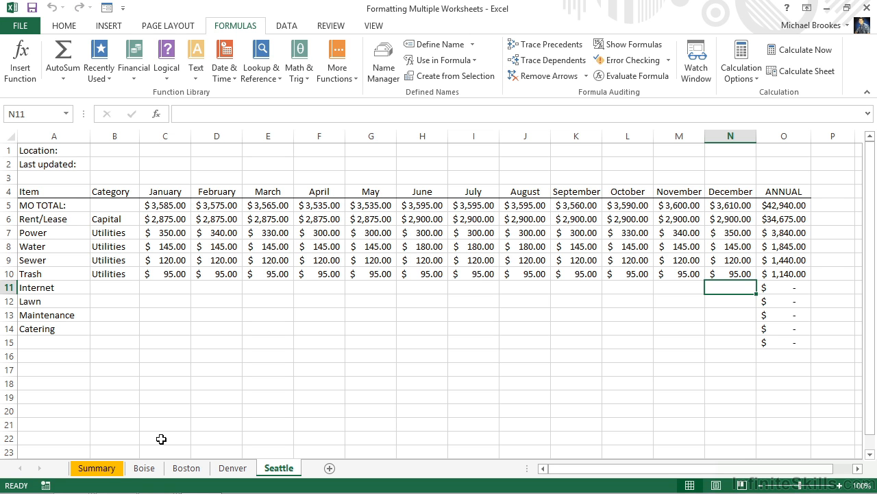
- Go back to the Summary worksheet and group all sheets in the workbook
left_click(111, 471, "ctrl")
right_click(112, 472)
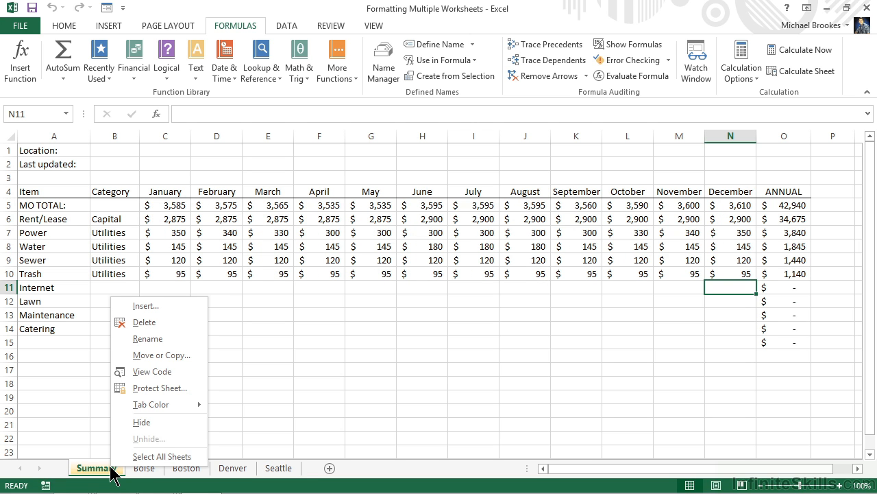
left_click(149, 456)
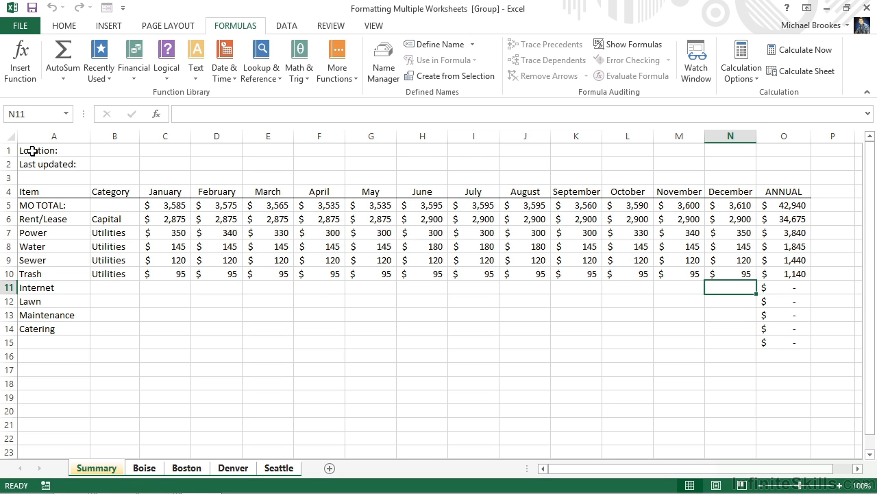
- Make the Location and Last updated labels in A1:A2 bold across the grouped sheets
left_click_drag(32, 151, 34, 165)
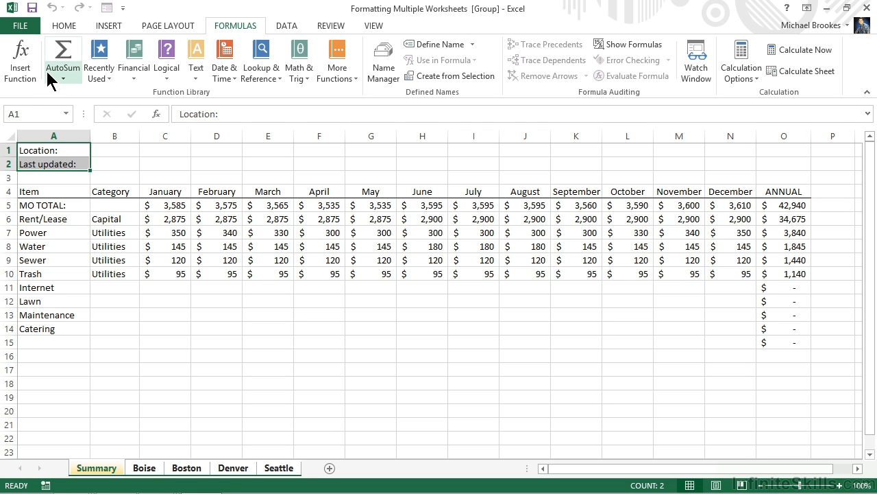
left_click(64, 27)
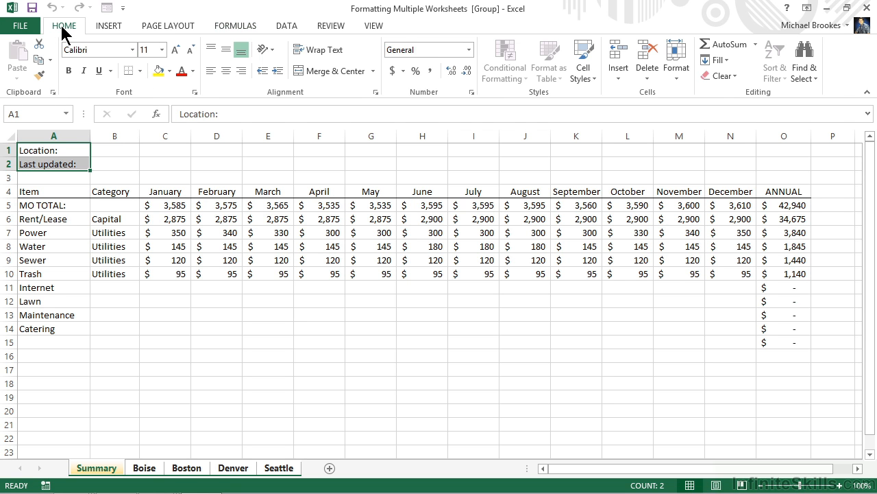
left_click(69, 71)
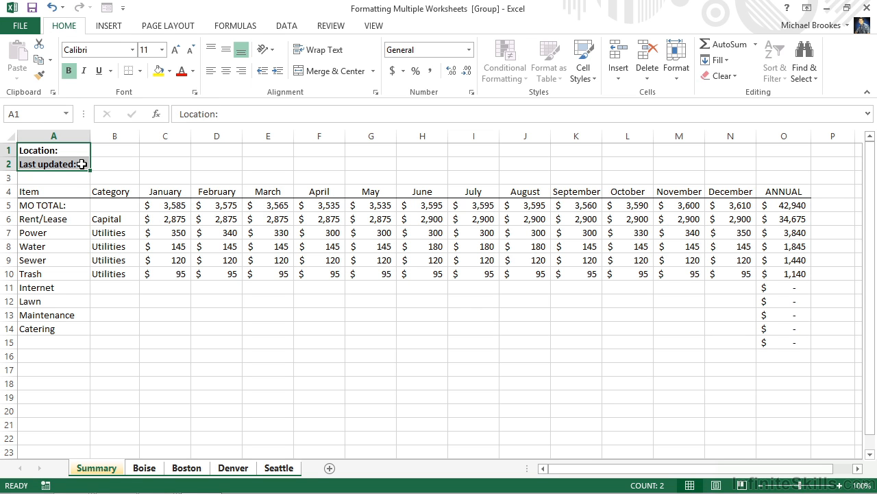
- Make the column headings in A4:O4 bold and increase their font size to 12
left_click(53, 192)
left_click_drag(53, 192, 761, 195)
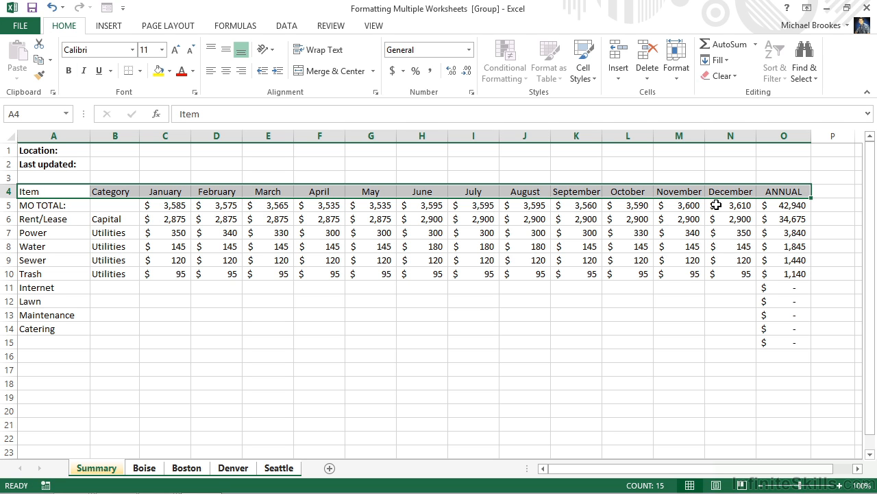
key("ctrl+b")
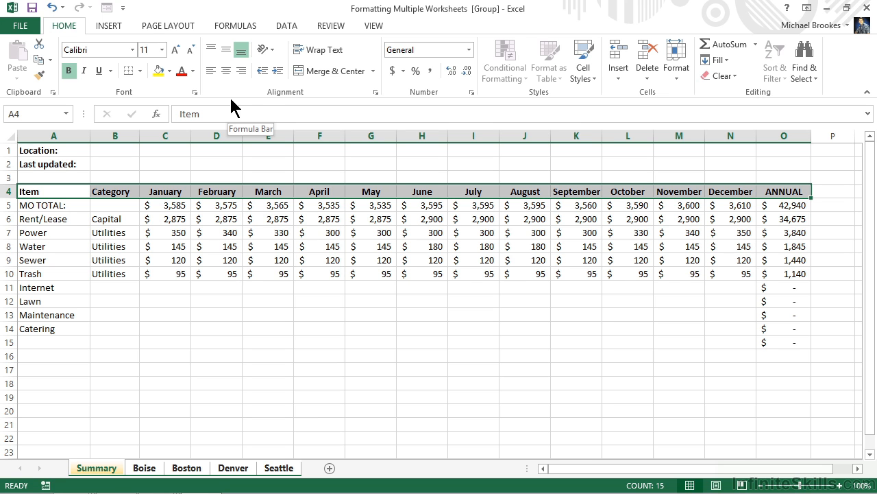
left_click(176, 50)
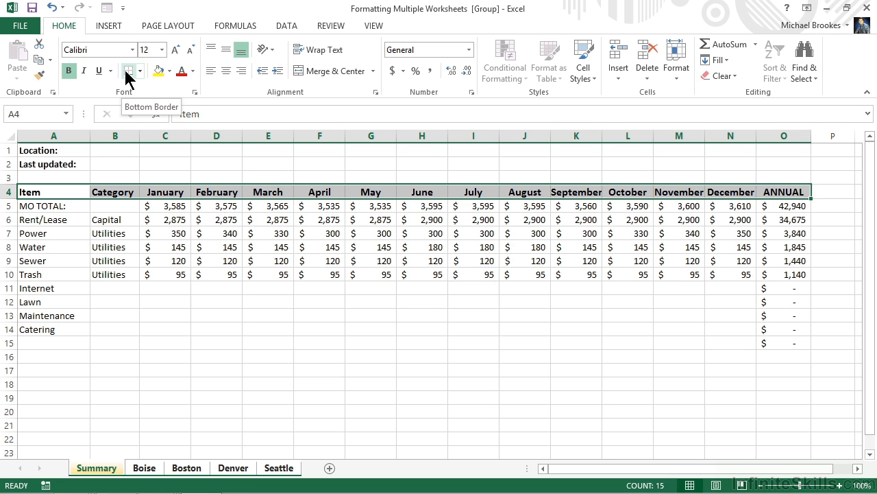
- Fill the A4:O4 headings with standard orange and align their text centred and angled counterclockwise
left_click(169, 72)
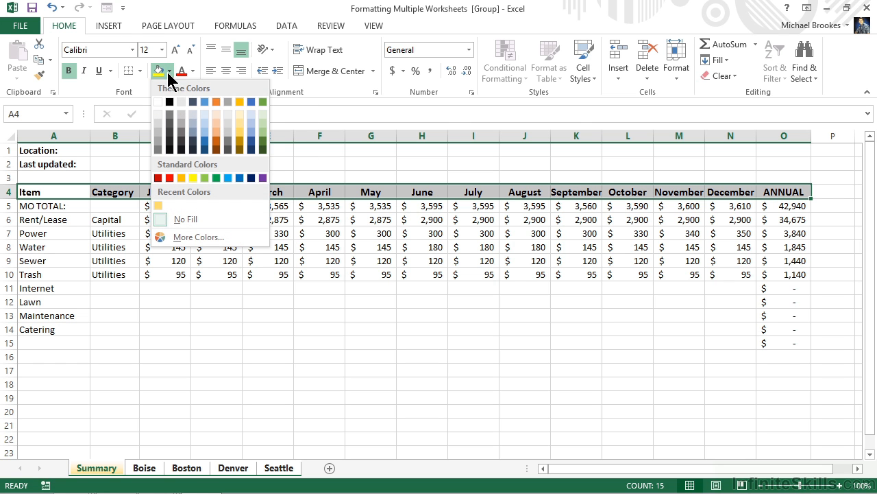
left_click(181, 178)
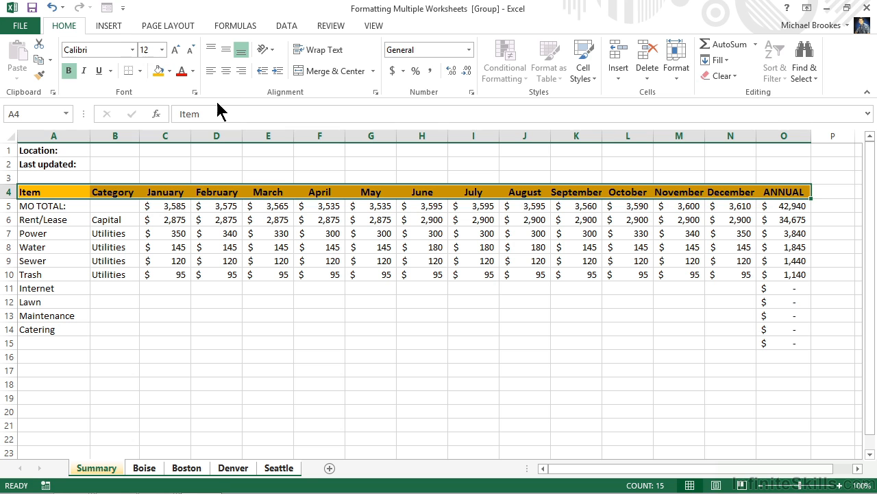
left_click(227, 73)
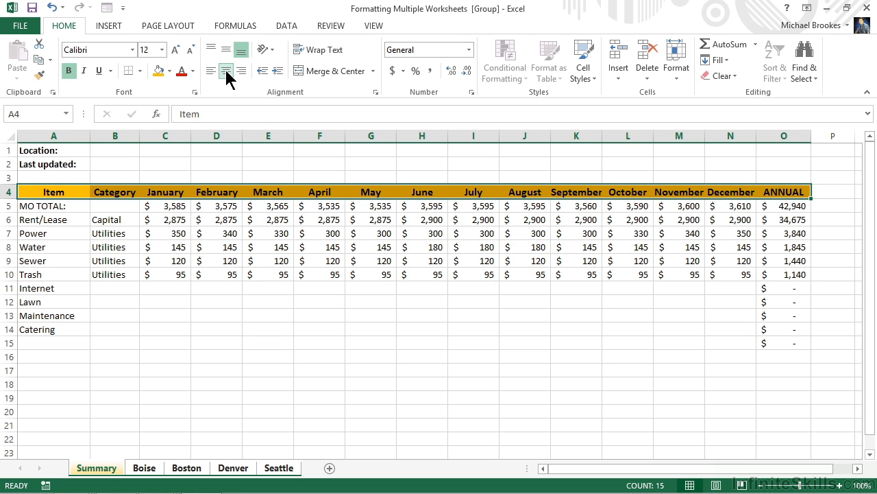
left_click(272, 50)
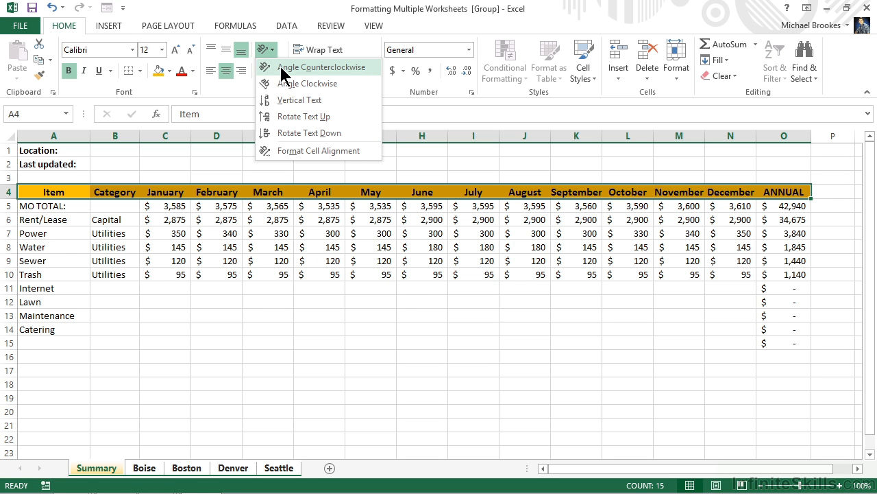
left_click(283, 69)
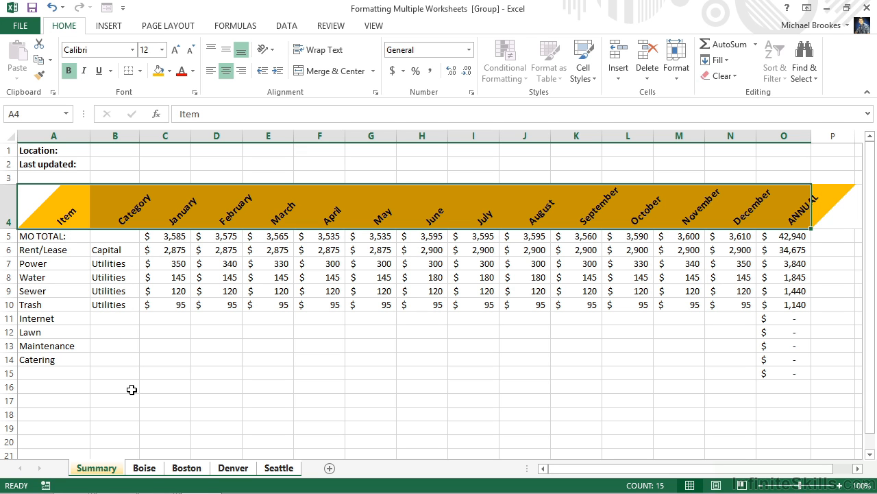
- Ungroup the worksheets and check the heading formatting on the Boise, Boston and Denver sheets, returning to Summary
right_click(106, 472)
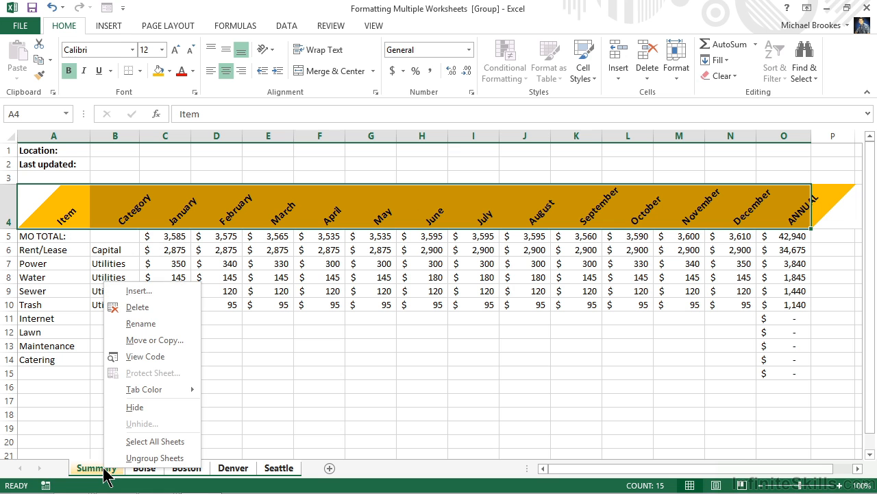
left_click(139, 458)
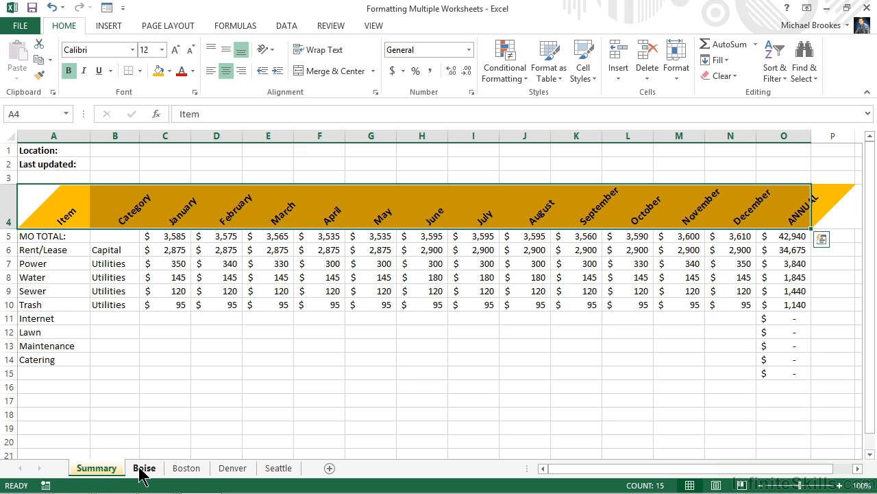
left_click(140, 472)
left_click(180, 472)
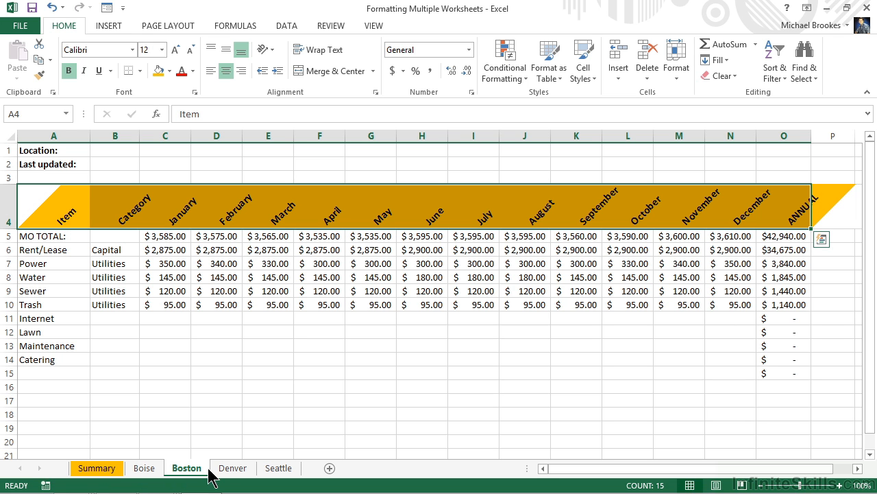
left_click(230, 470)
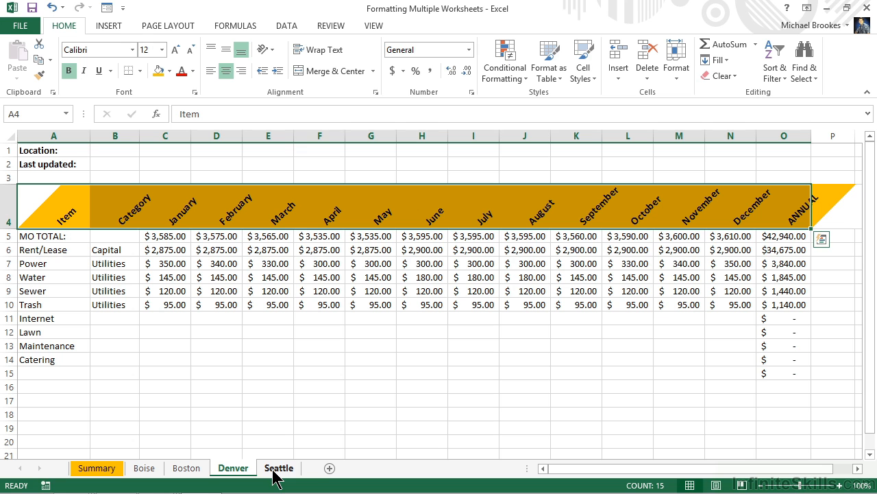
left_click(189, 470)
left_click(110, 470)
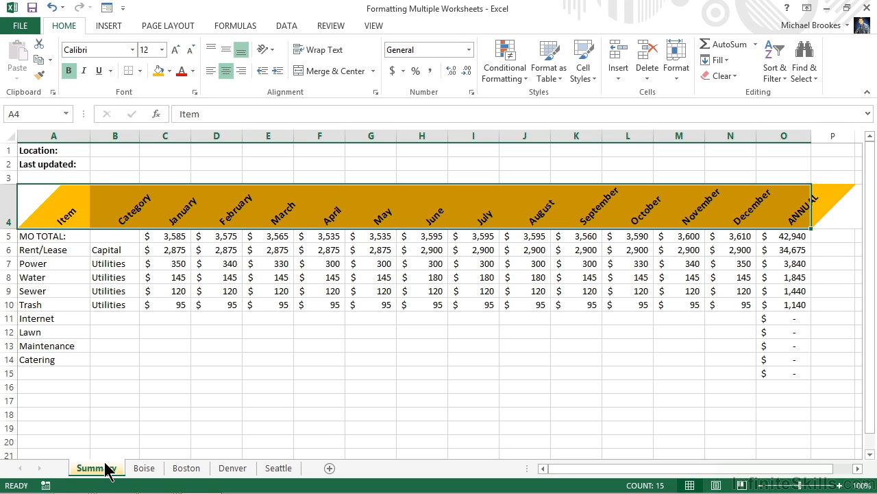
- Group the sheets from Summary through Seattle and apply the Heading 2 cell style to A1:A2
left_click(276, 469, "shift")
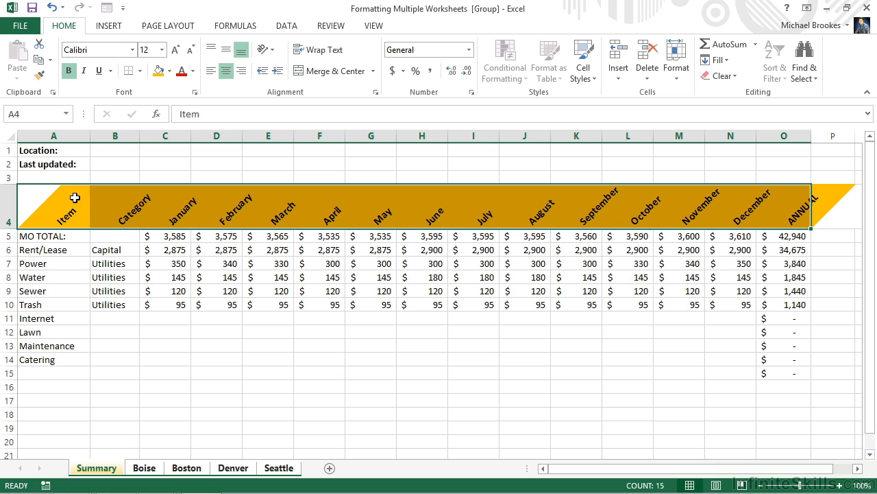
left_click(50, 150)
left_click_drag(50, 153, 52, 163)
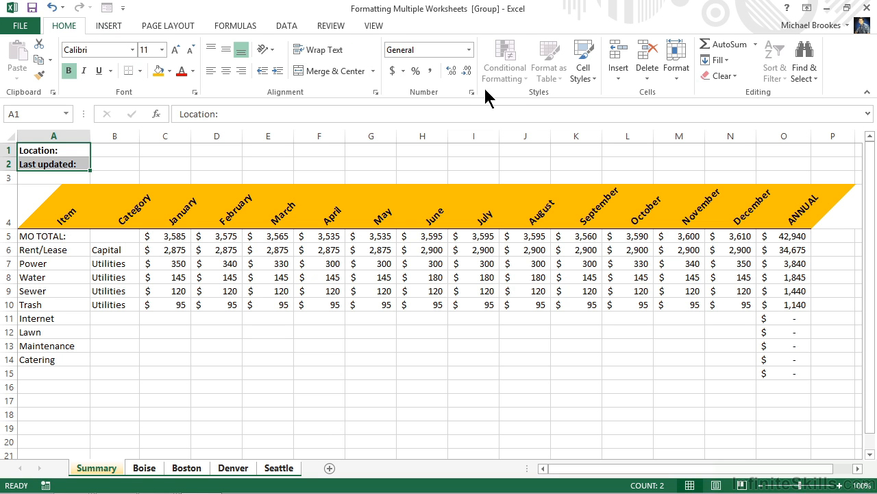
left_click(589, 81)
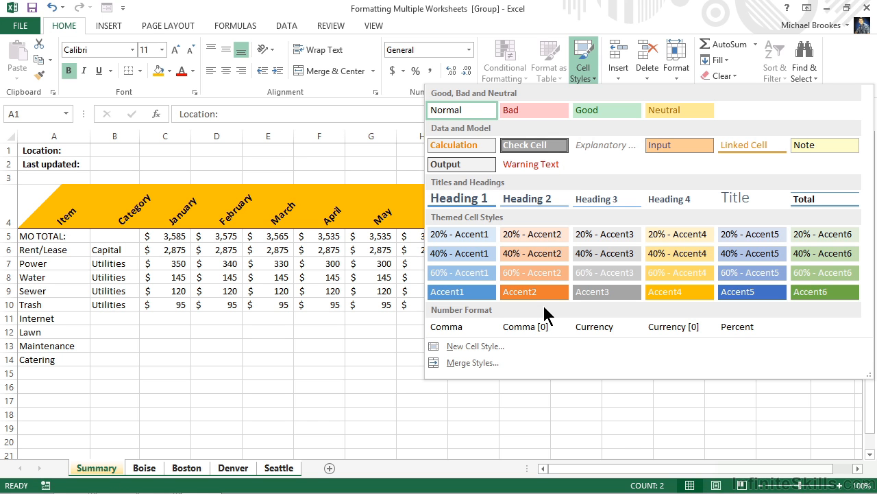
left_click(510, 203)
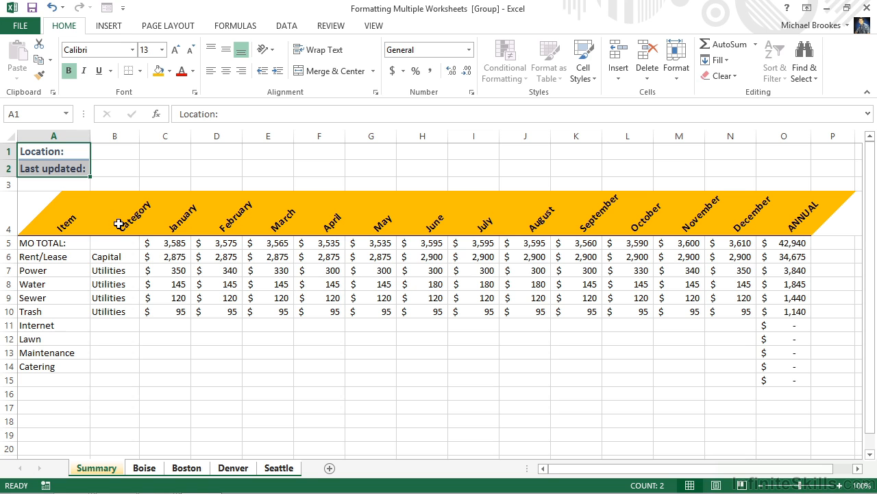
- Create a cell style named ColumnHeadings from the headings in B4:D4, excluding the Number and Protection formats
left_click_drag(118, 224, 227, 224)
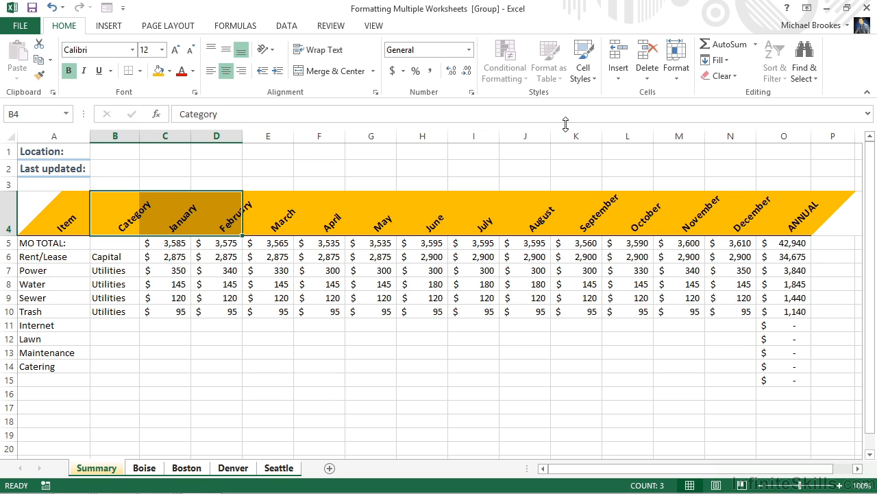
left_click(588, 77)
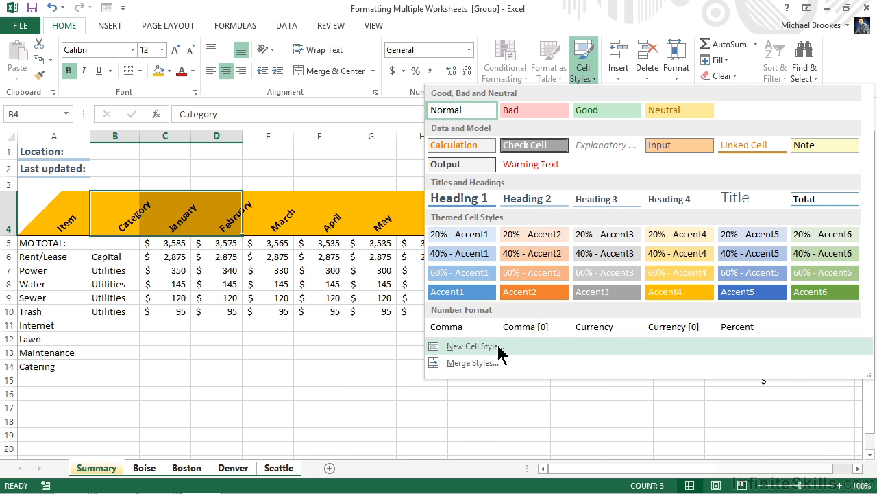
left_click(498, 345)
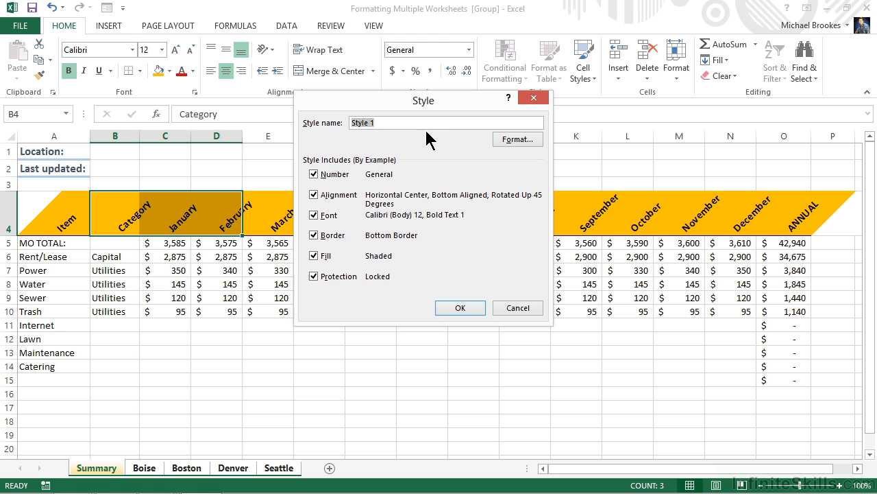
type("ColumnHeadings")
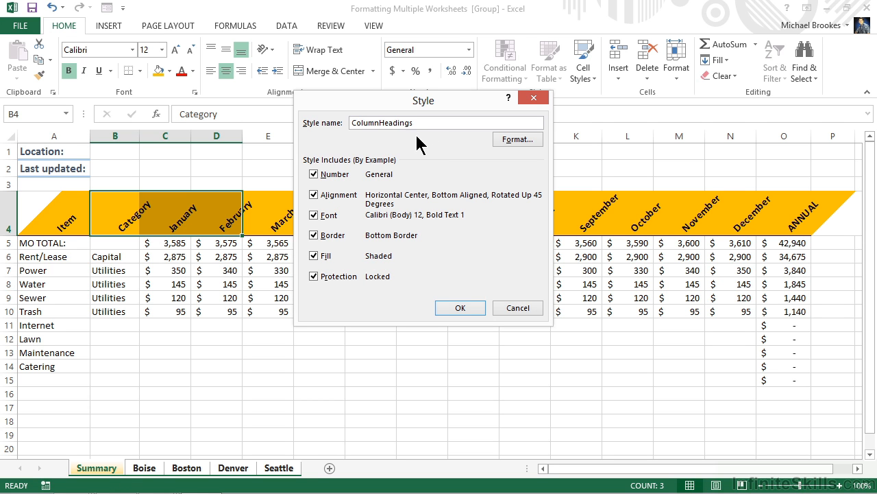
left_click(314, 175)
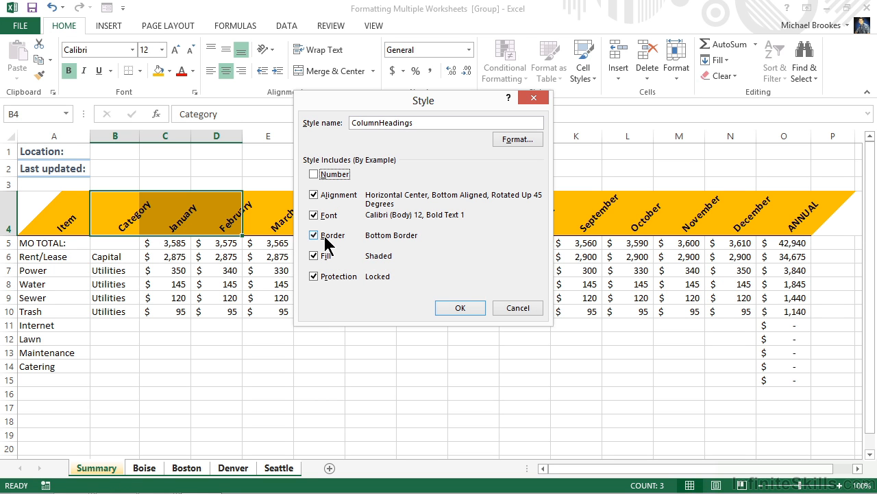
left_click(313, 276)
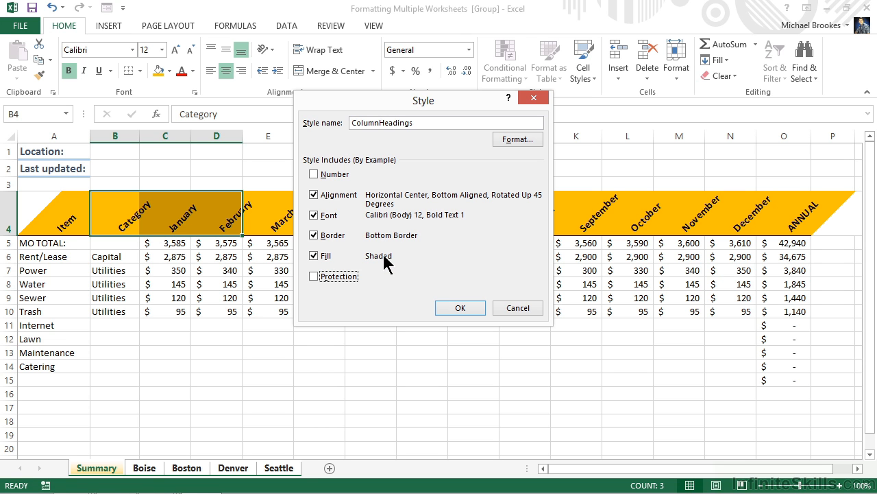
left_click(461, 308)
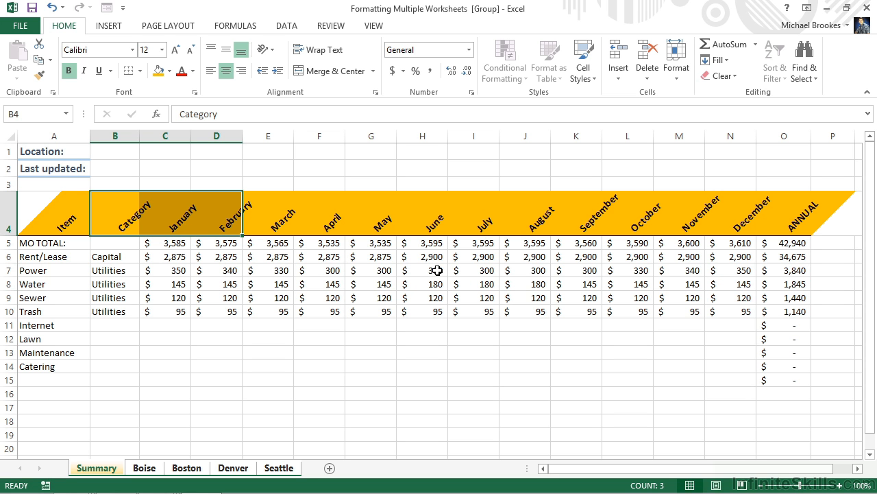
- Create a new blank workbook and enter "Some text" in cell E3 of Sheet1
left_click(437, 270)
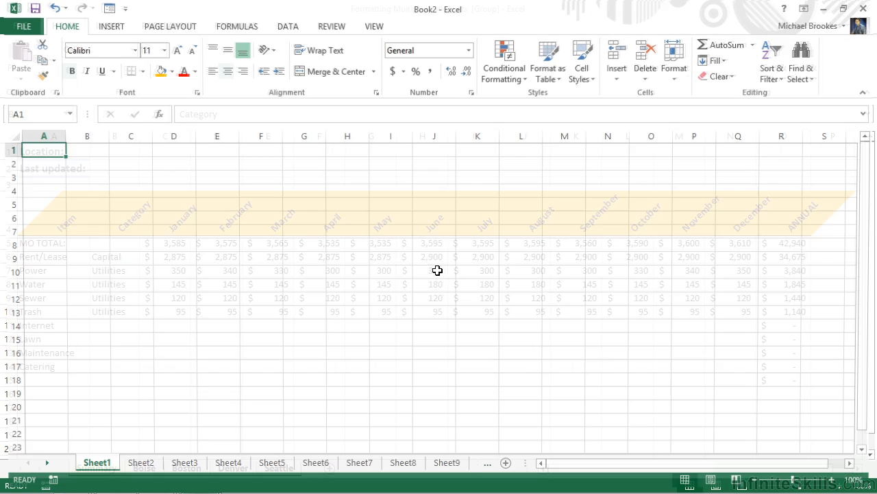
key("Down")
key("Down")
key("Right")
key("Right")
key("Right")
key("Right")
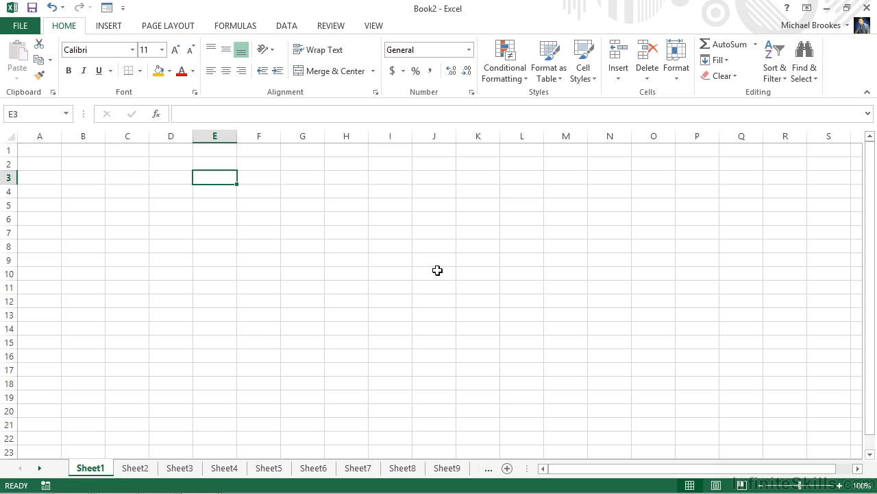
type("Some tex")
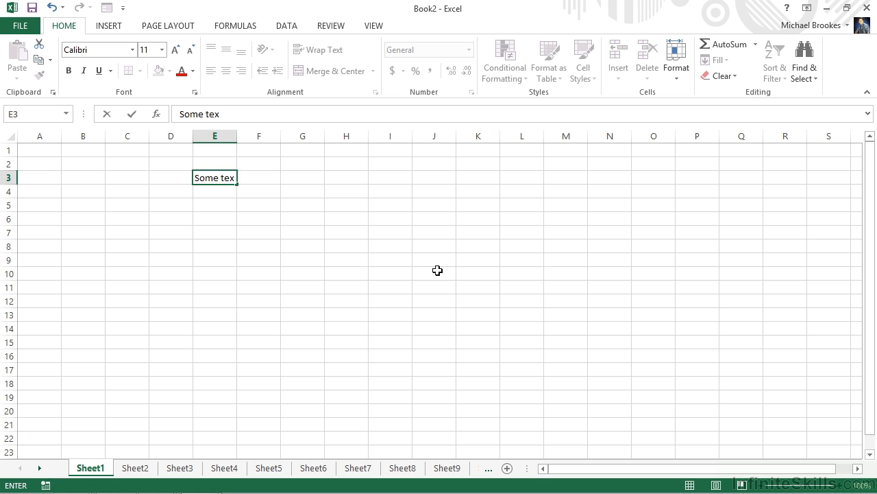
type("t")
key("Return")
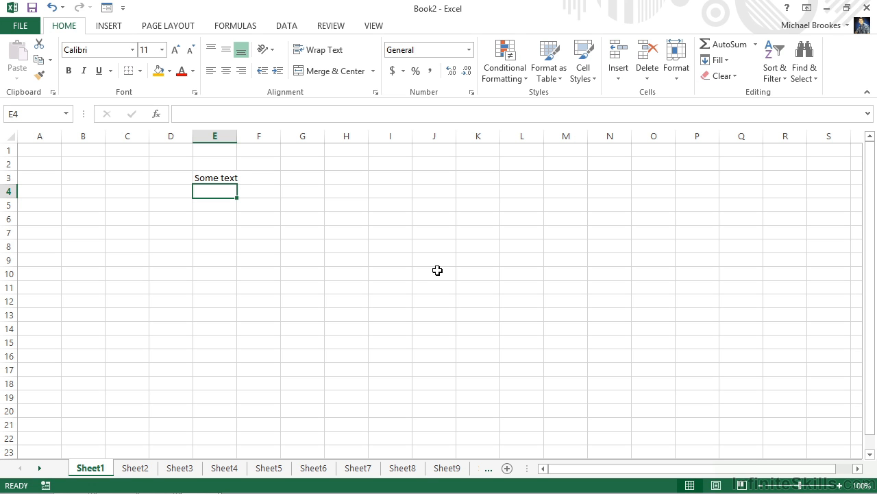
- Merge the cell styles from Formatting Multiple Worksheets.xlsx into the new workbook and apply the custom ColumnHeadings style to E3
key("Up")
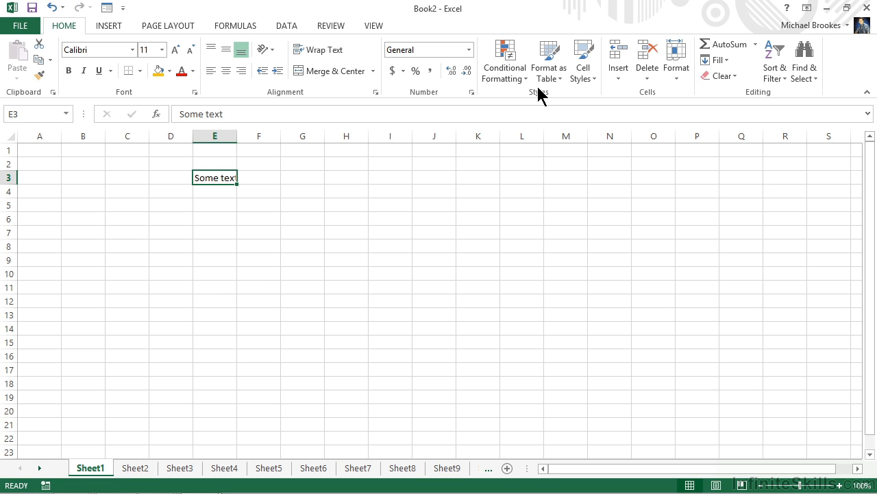
left_click(587, 81)
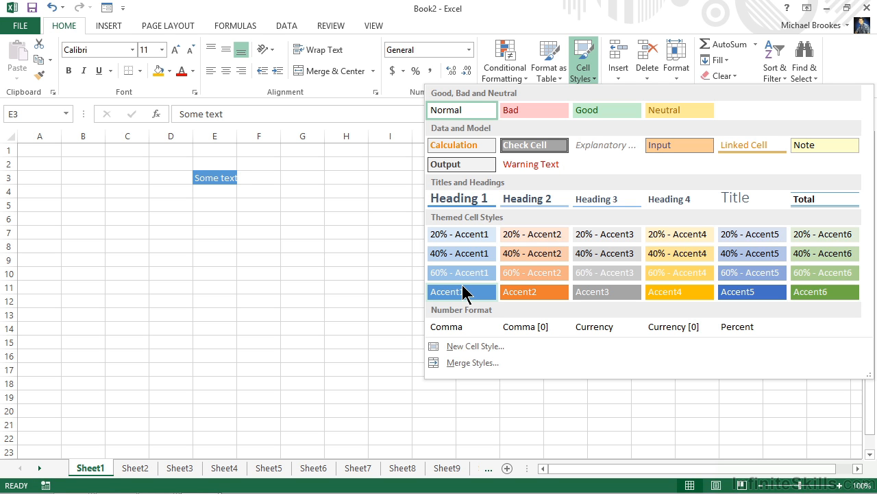
left_click(463, 364)
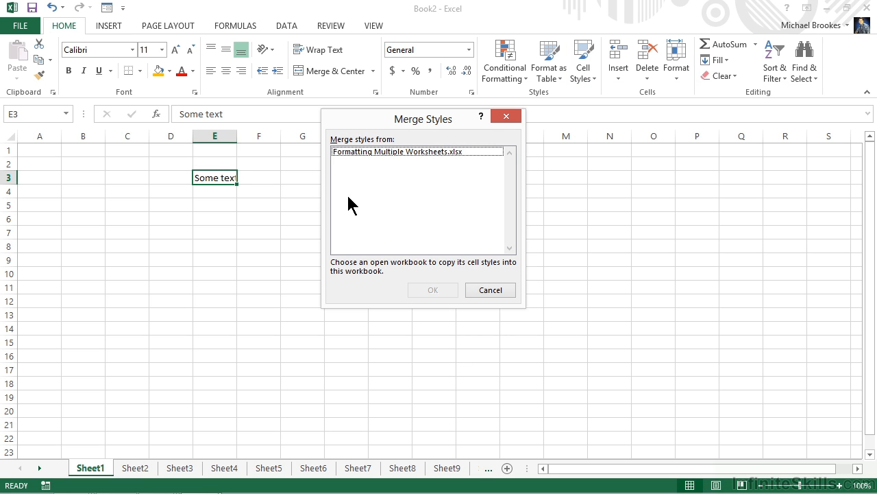
left_click(364, 157)
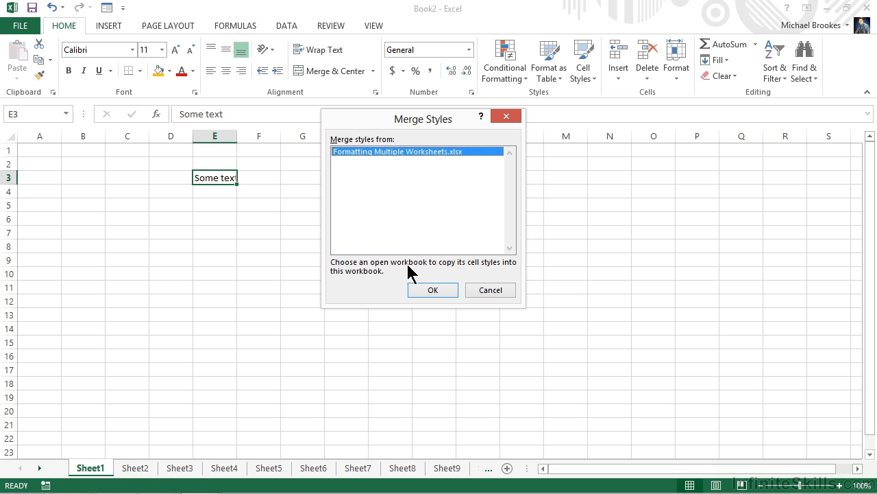
left_click(426, 292)
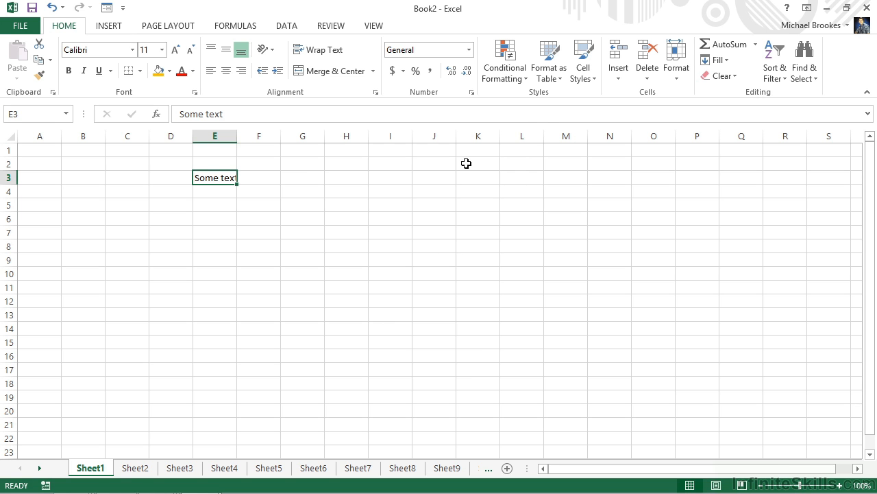
left_click(590, 78)
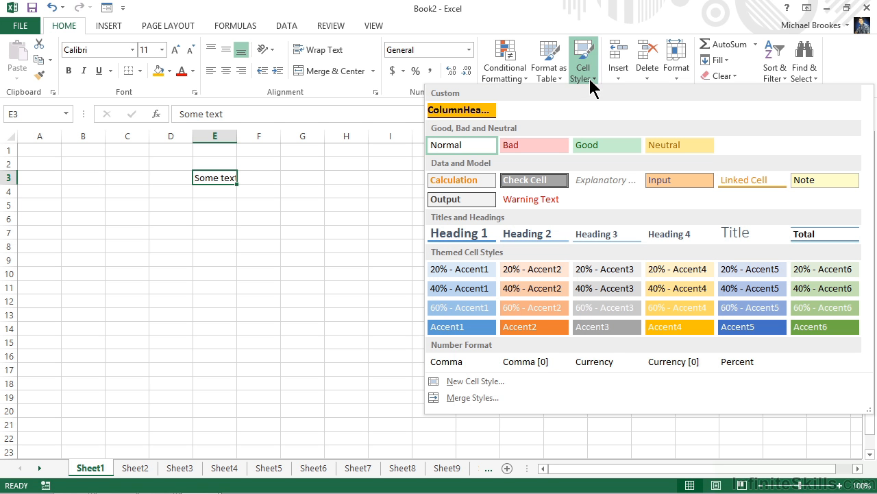
left_click(477, 113)
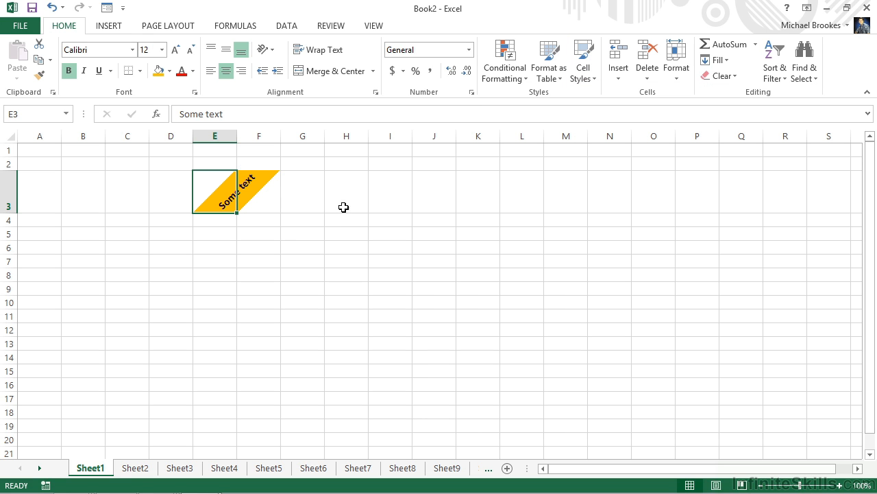